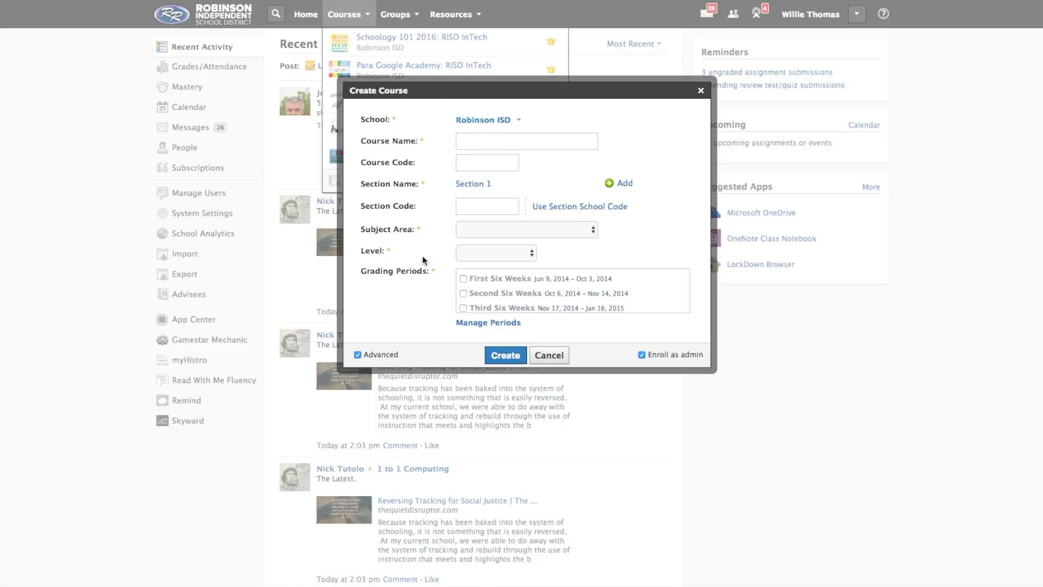
Step: Name the new course with the teacher's surname followed by "- English", without using any of the suggested existing courses
left_click(496, 146)
type("Tho")
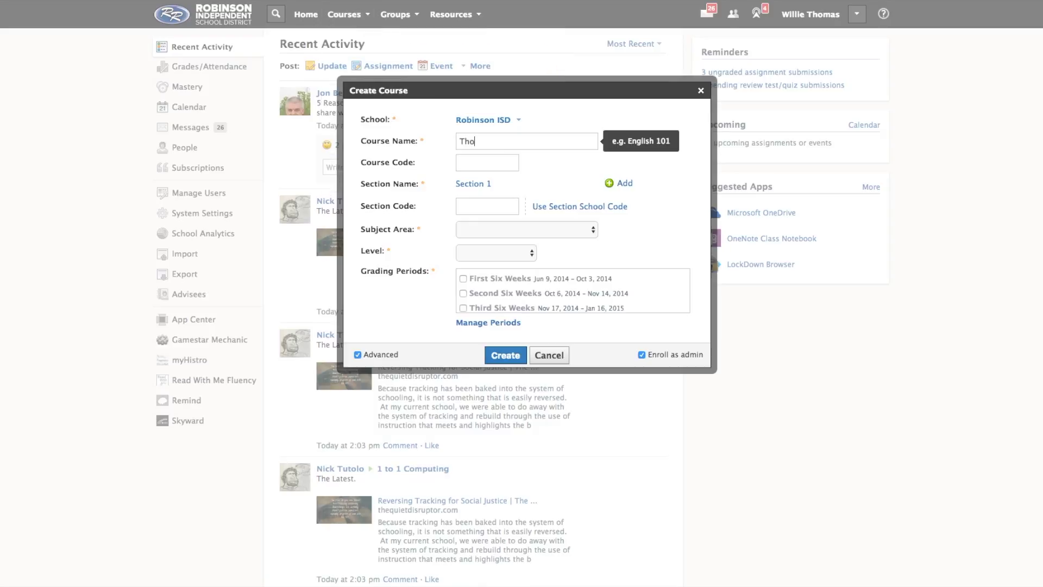
type("mas - English")
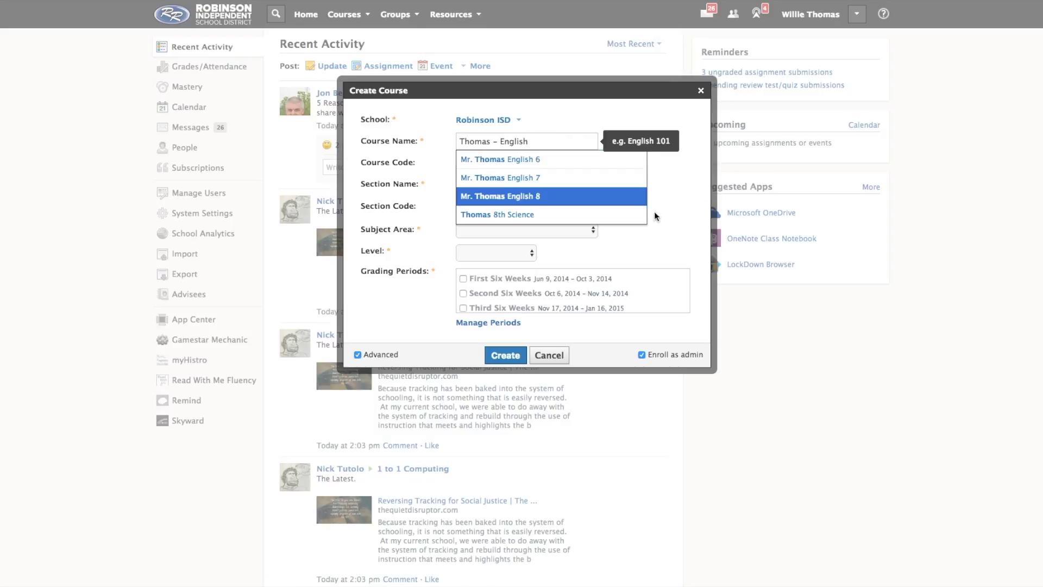
left_click(680, 226)
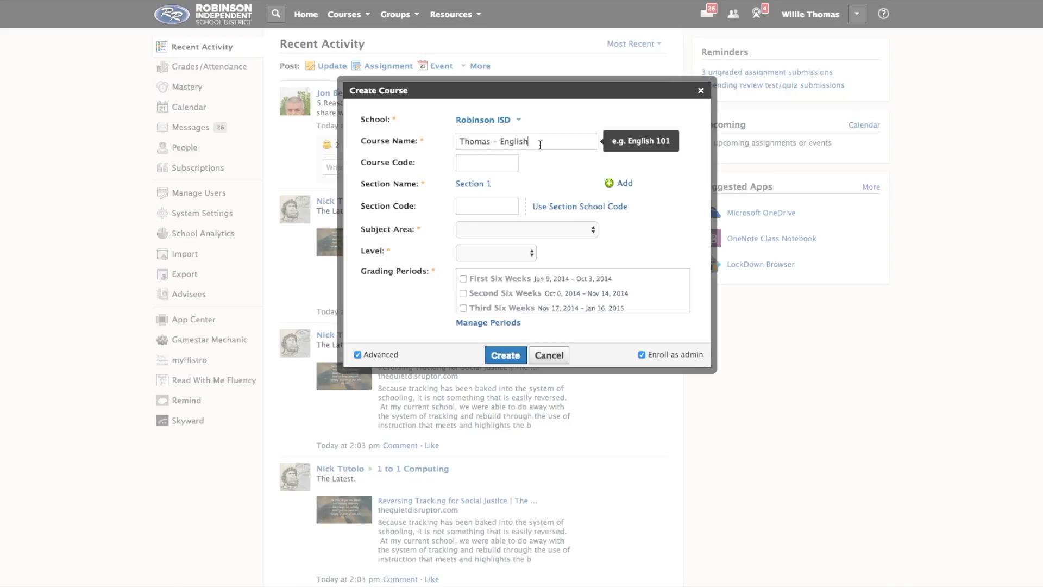
Step: Rename the course's first section to Period 1 and add a second linked section
left_click(481, 184)
key("BackSpace")
key("BackSpace")
key("BackSpace")
key("BackSpace")
key("BackSpace")
key("BackSpace")
key("BackSpace")
key("BackSpace")
key("BackSpace")
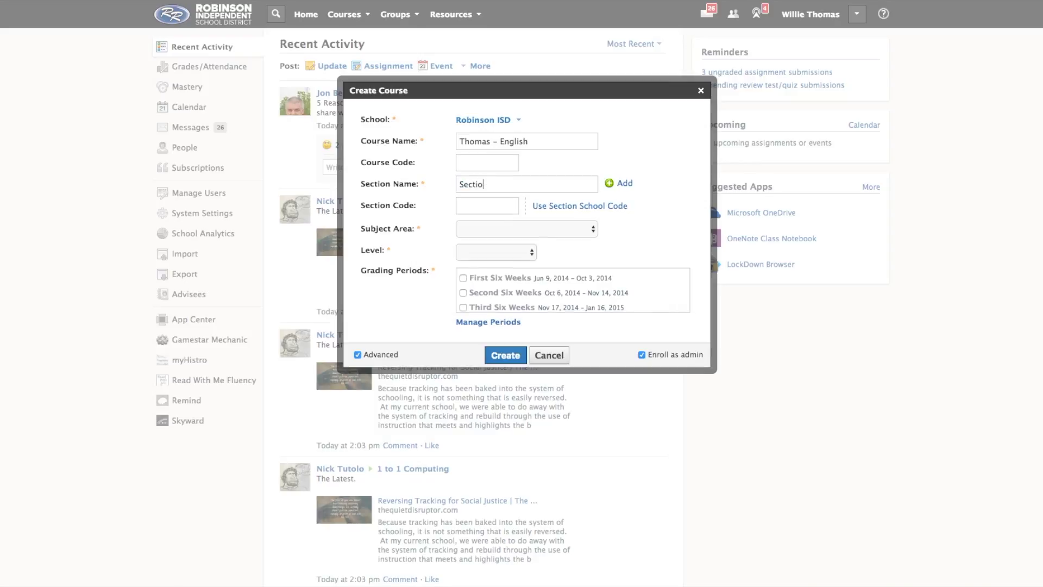
type("Period 1")
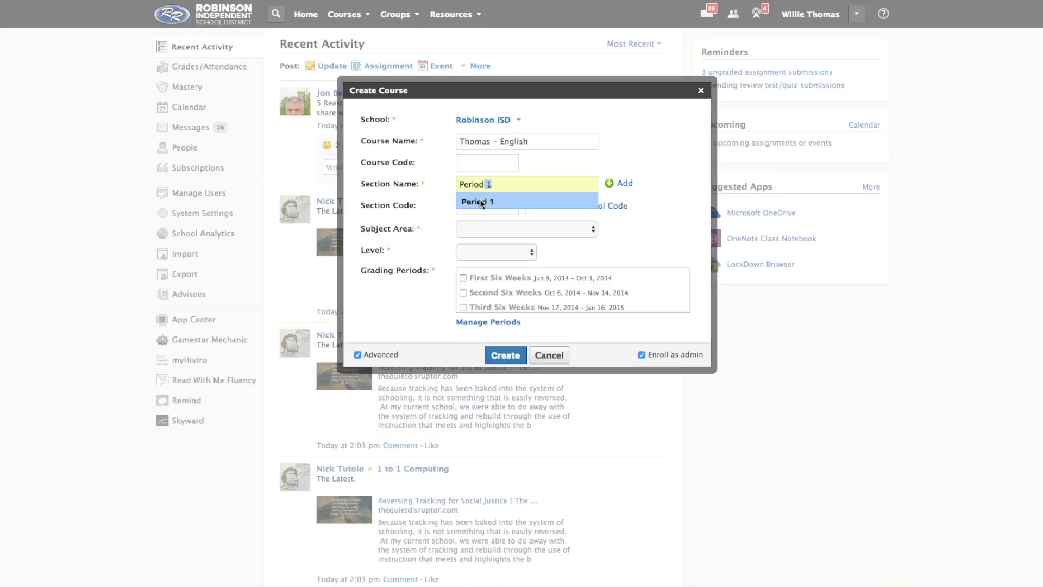
left_click(481, 200)
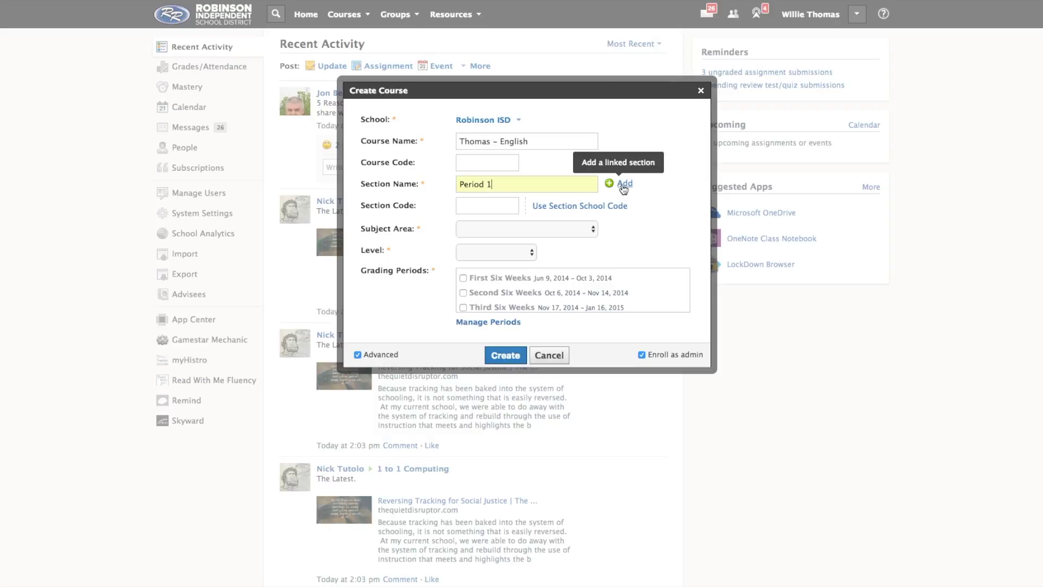
left_click(622, 184)
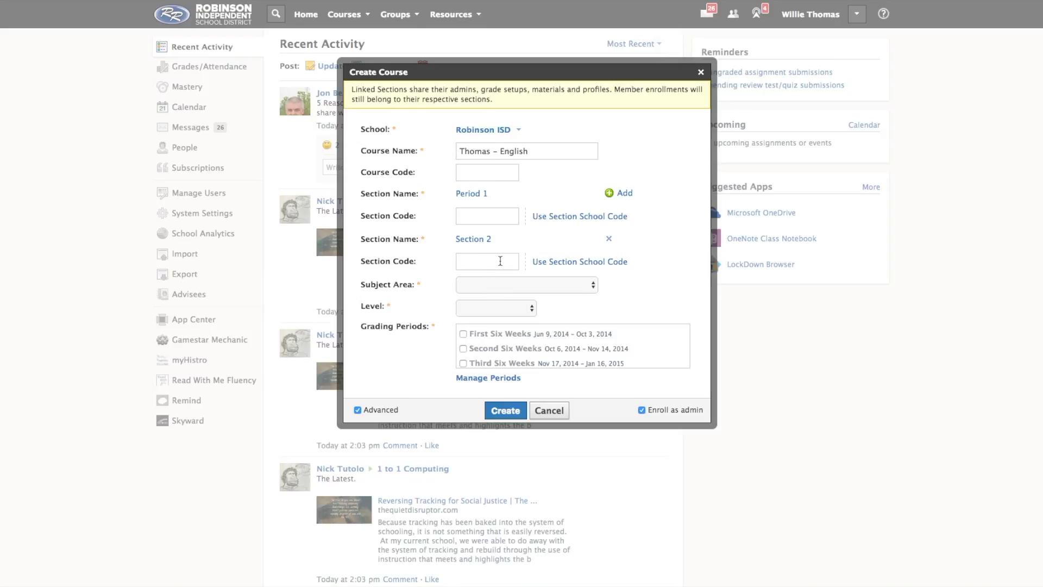
Step: Set the course's subject area to Language Arts and its level to 9
left_click(593, 288)
left_click(560, 318)
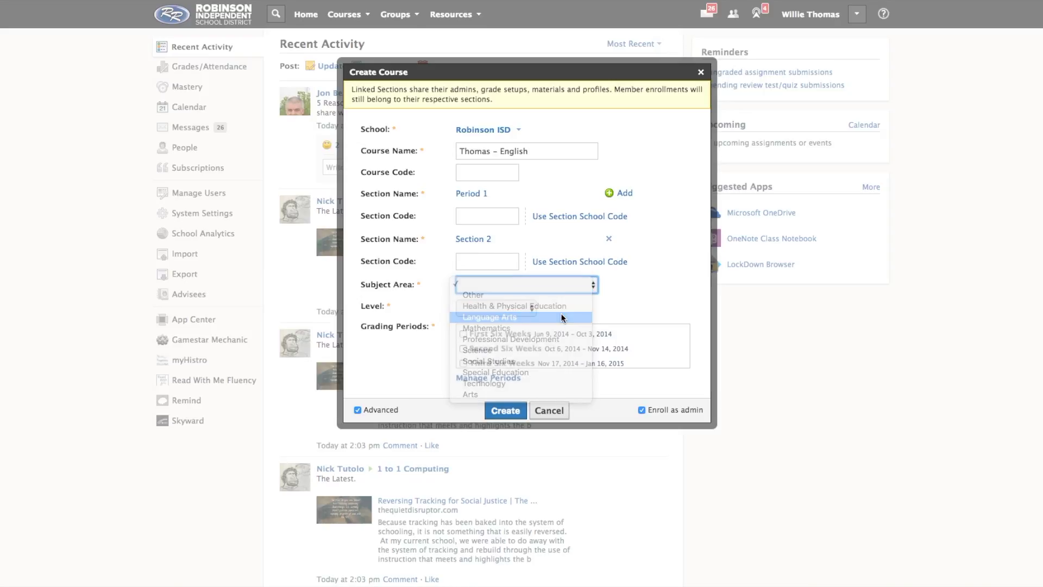
left_click(516, 309)
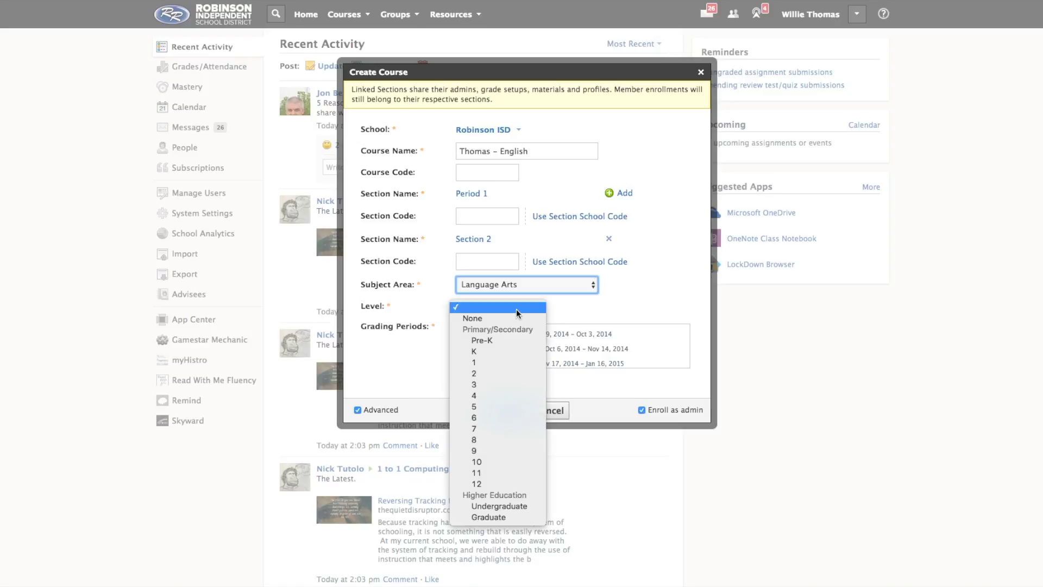
left_click(497, 450)
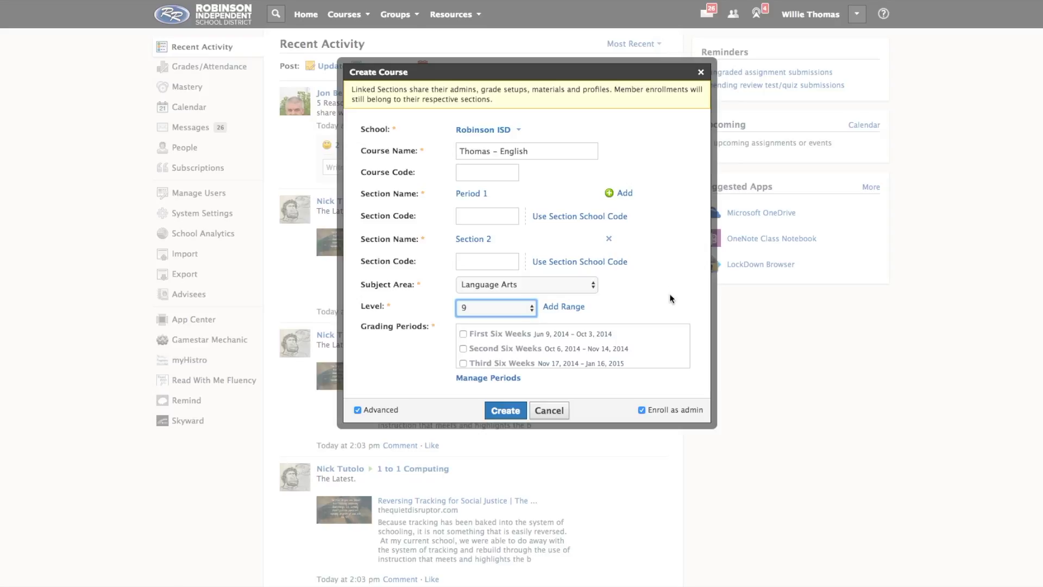
Step: Select all six six-week grading periods of the school year, from 2016 - 1st Six Weeks through 2017 - 6th Six Weeks
scroll(669, 294, "down", 1)
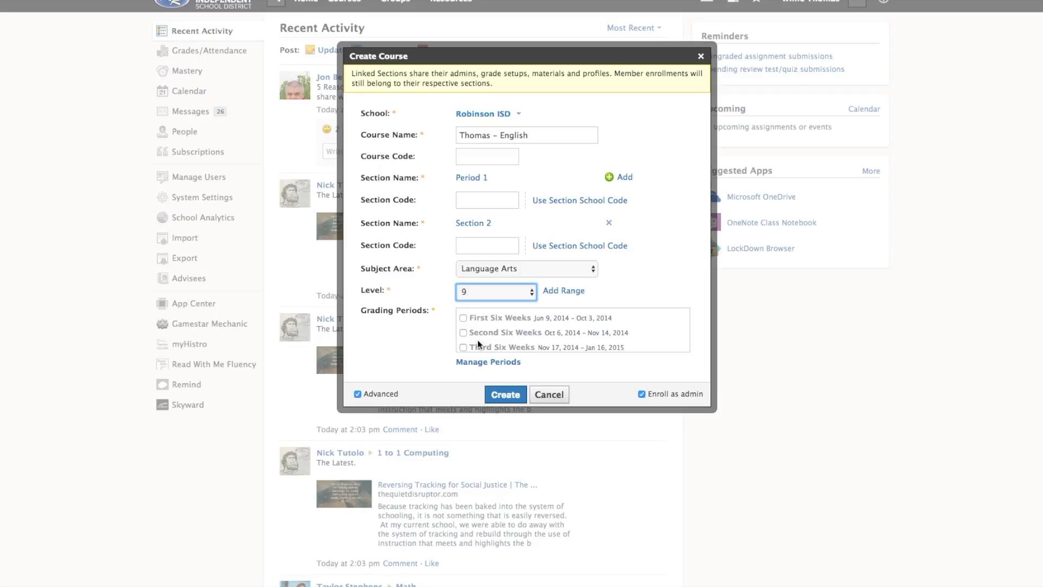
scroll(579, 320, "down", 5)
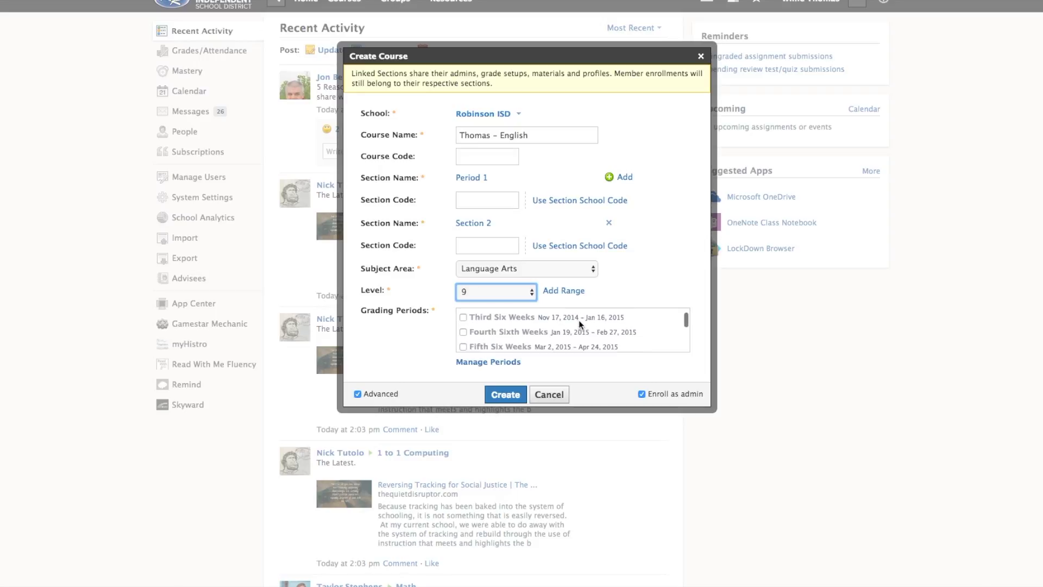
scroll(579, 321, "down", 10)
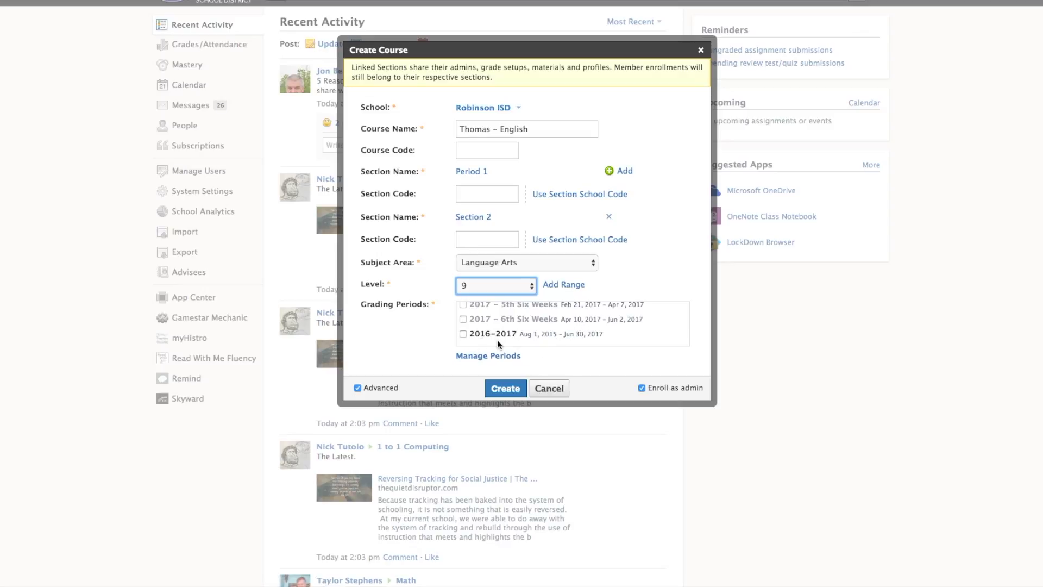
left_click(463, 320)
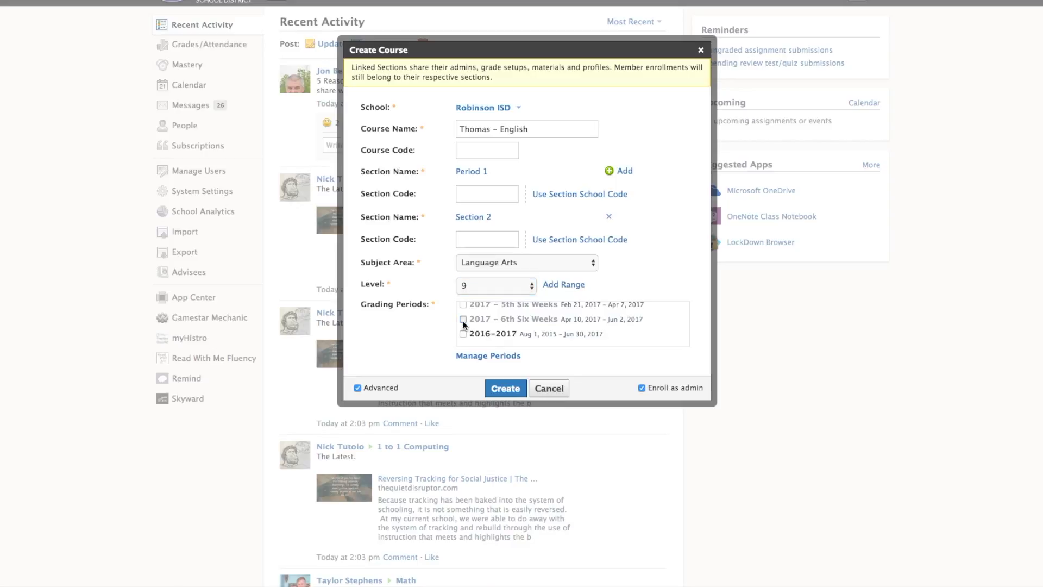
scroll(463, 322, "up", 1)
left_click(463, 320)
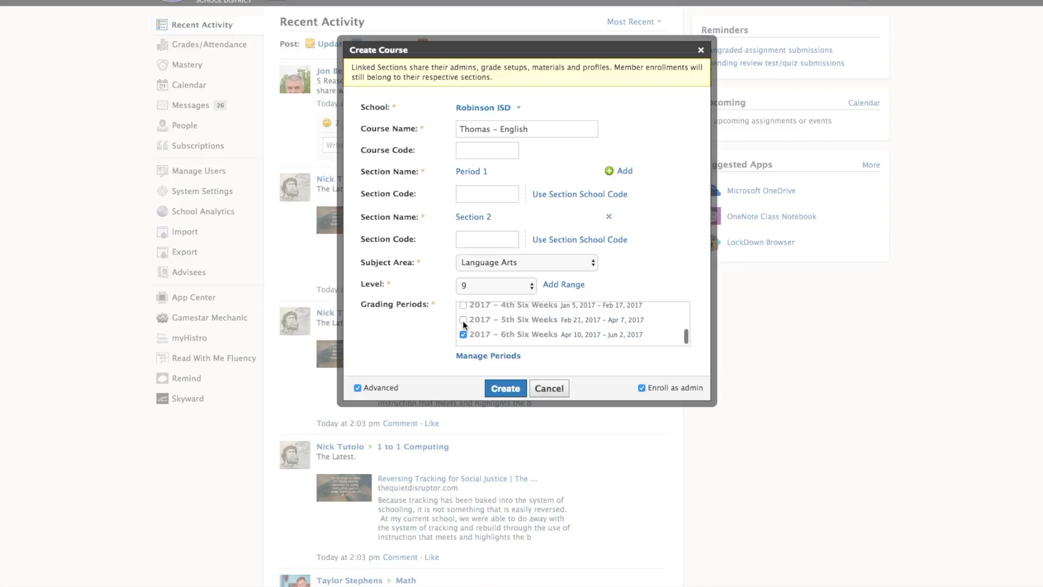
scroll(463, 322, "up", 1)
left_click(463, 321)
left_click(463, 308)
scroll(465, 310, "up", 1)
left_click(463, 310)
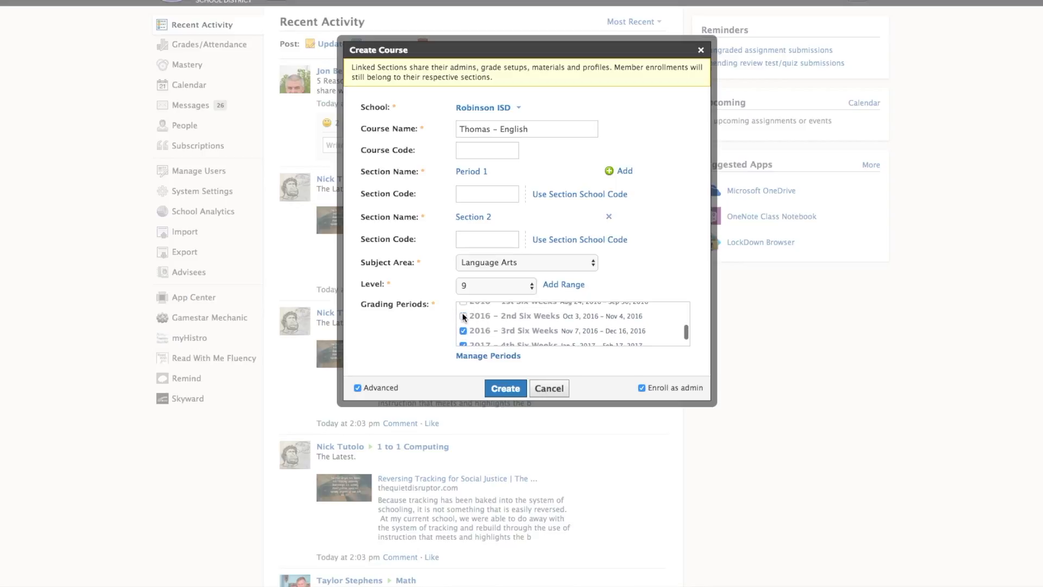
scroll(465, 315, "up", 2)
left_click(463, 319)
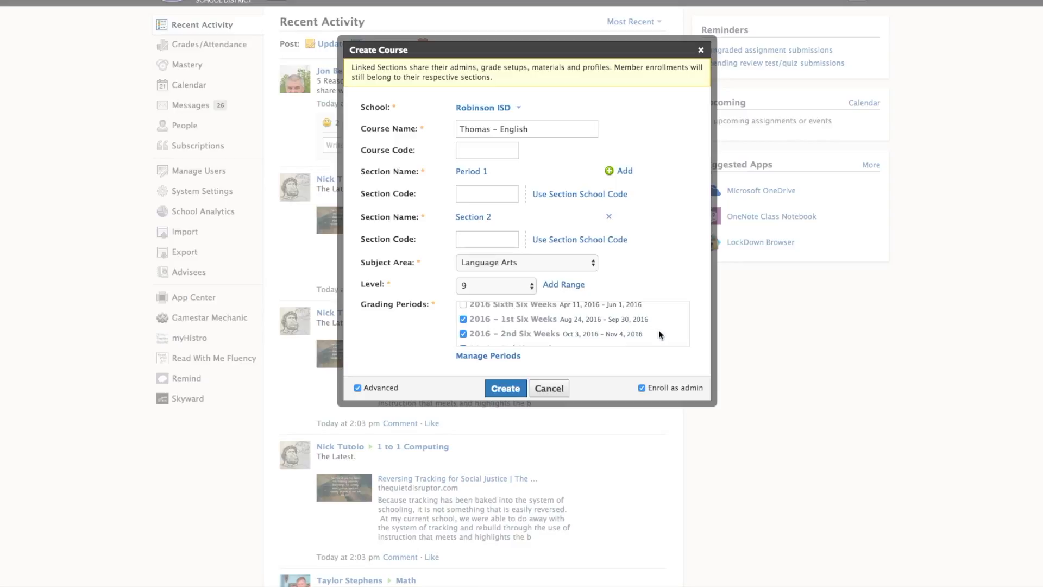
scroll(666, 331, "down", 3)
scroll(654, 324, "down", 3)
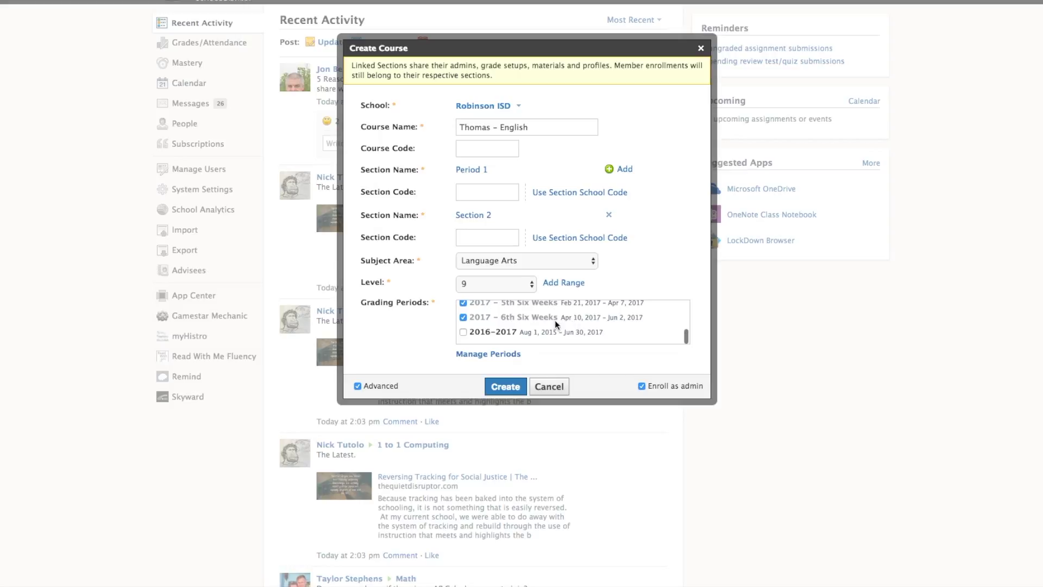